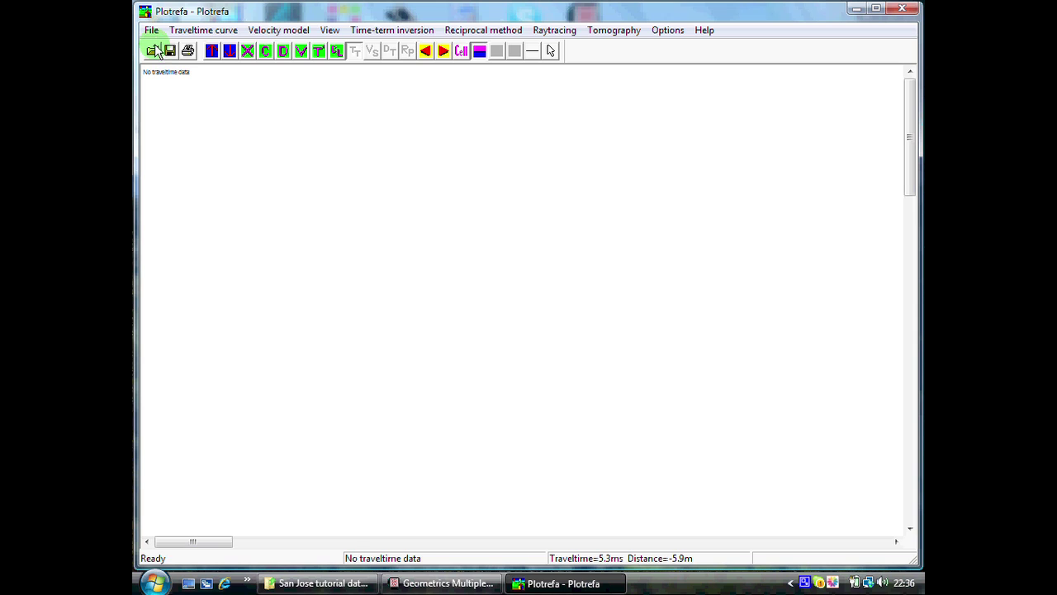
Step: Open the Plotrefa file 1 (traveltime data and velocity model) from the San Jose tutorial dataset folder
left_click(152, 33)
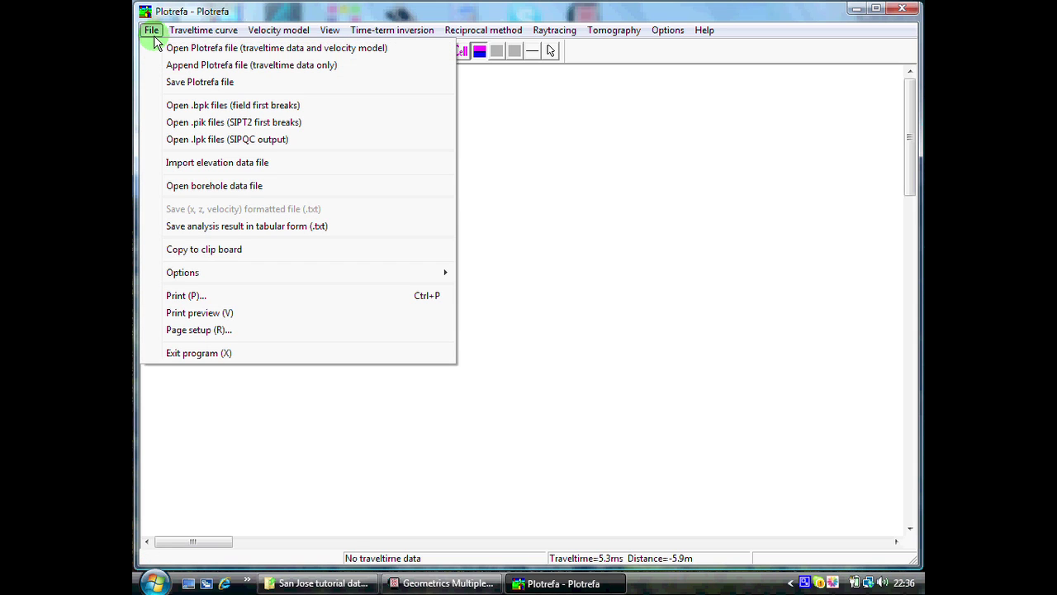
left_click(209, 49)
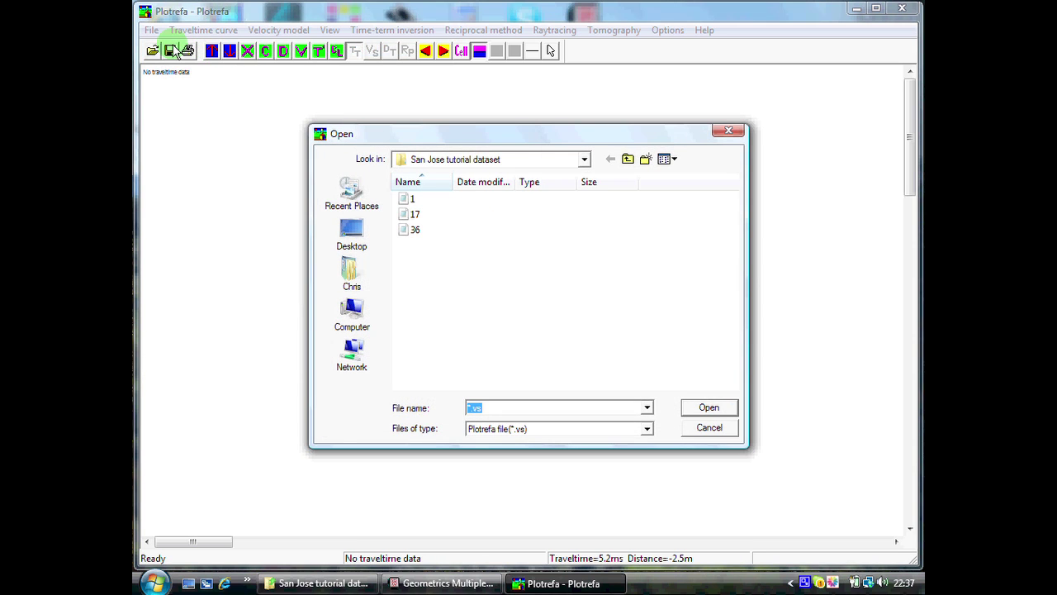
left_click(406, 199)
left_click(709, 409)
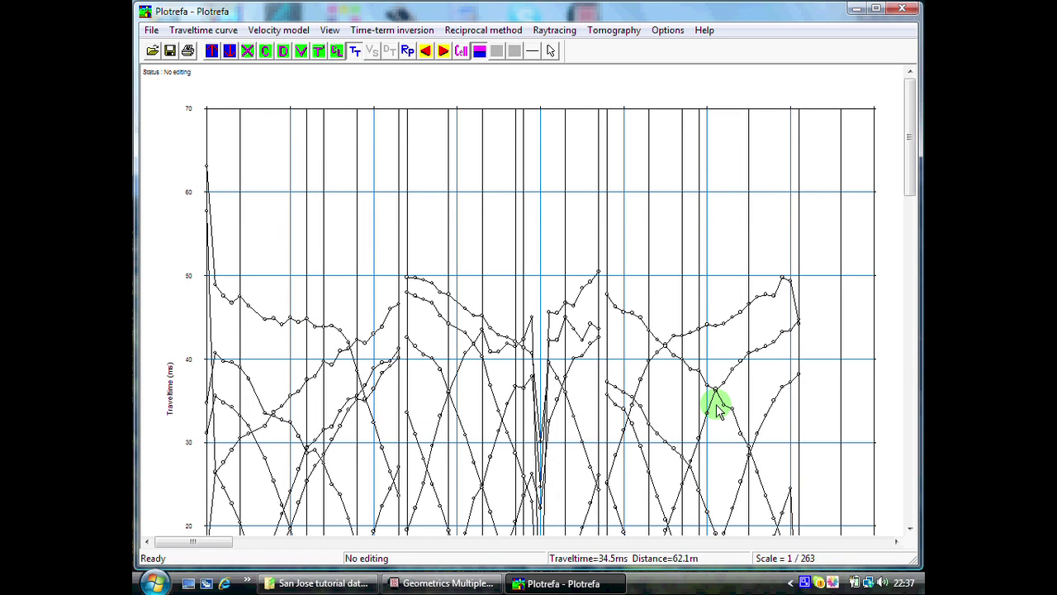
Step: Reduce the traveltime plot scale to 1/370 and examine the curves along the full distance axis
left_click(230, 52)
left_click(229, 52)
left_click(230, 52)
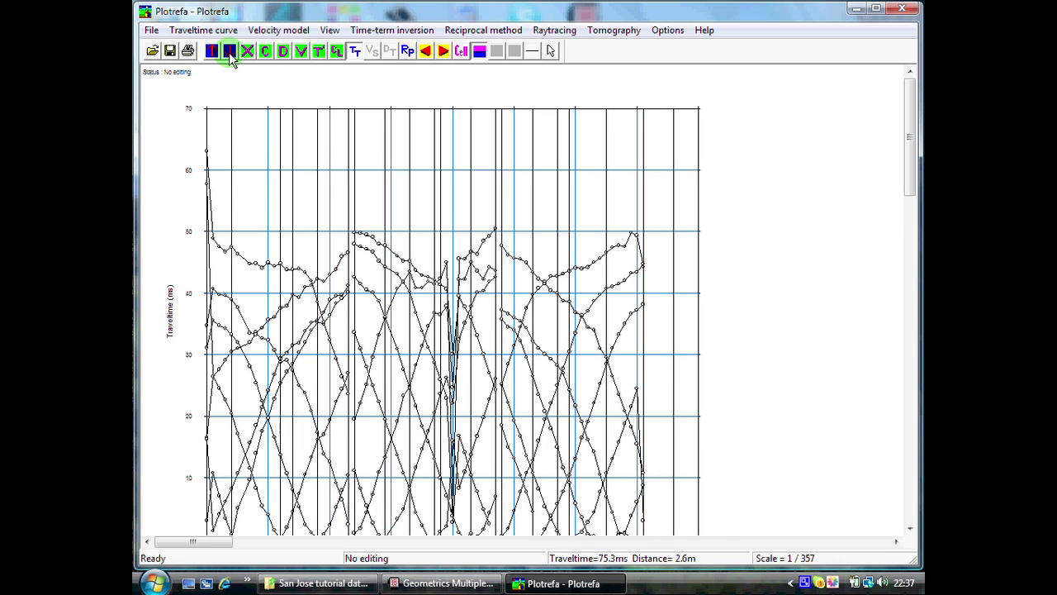
left_click(229, 52)
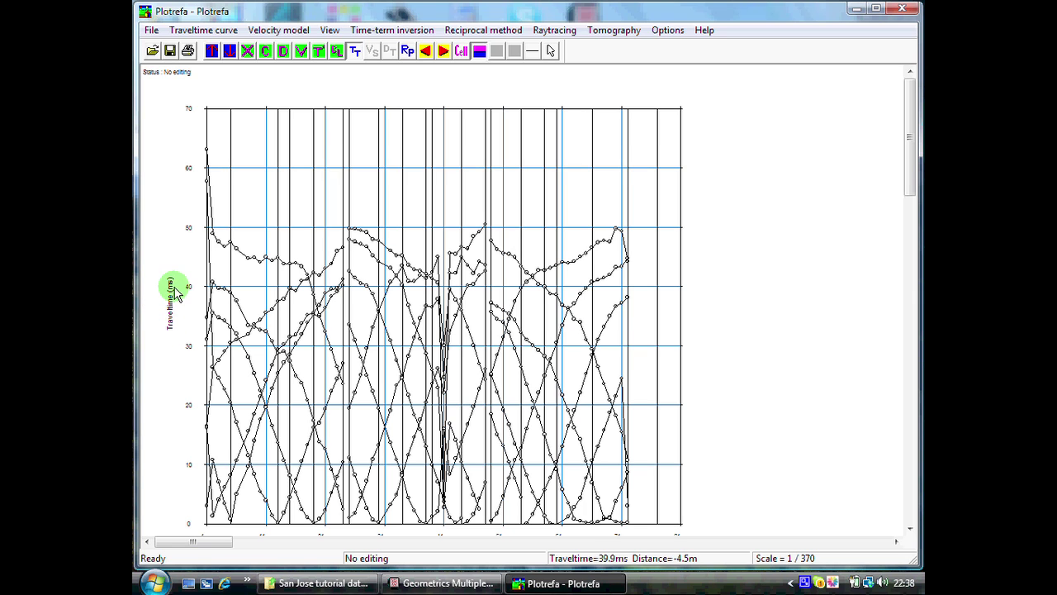
left_click_drag(912, 190, 911, 222)
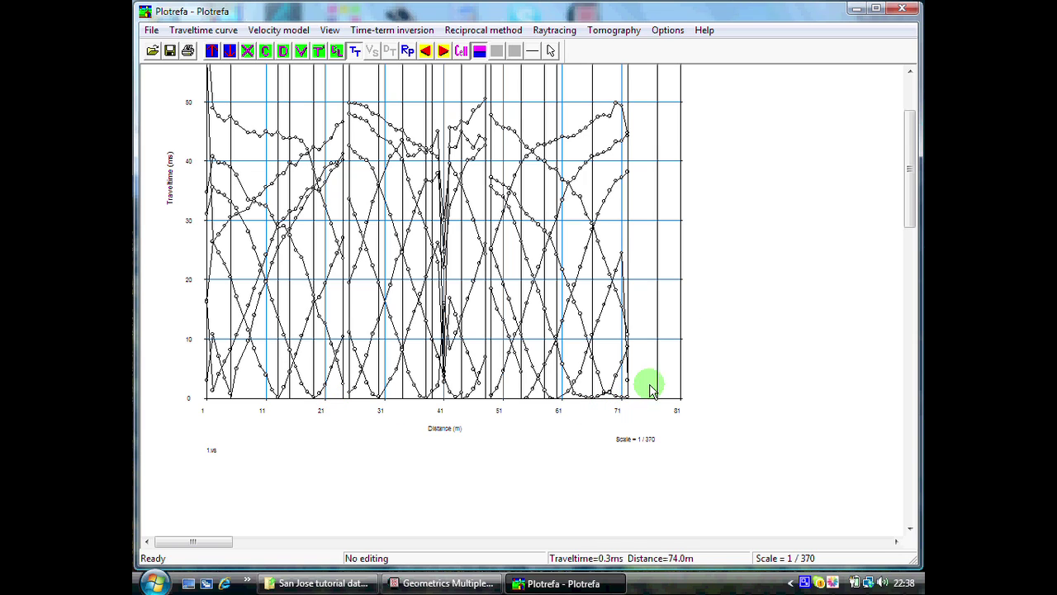
left_click_drag(909, 214, 904, 209)
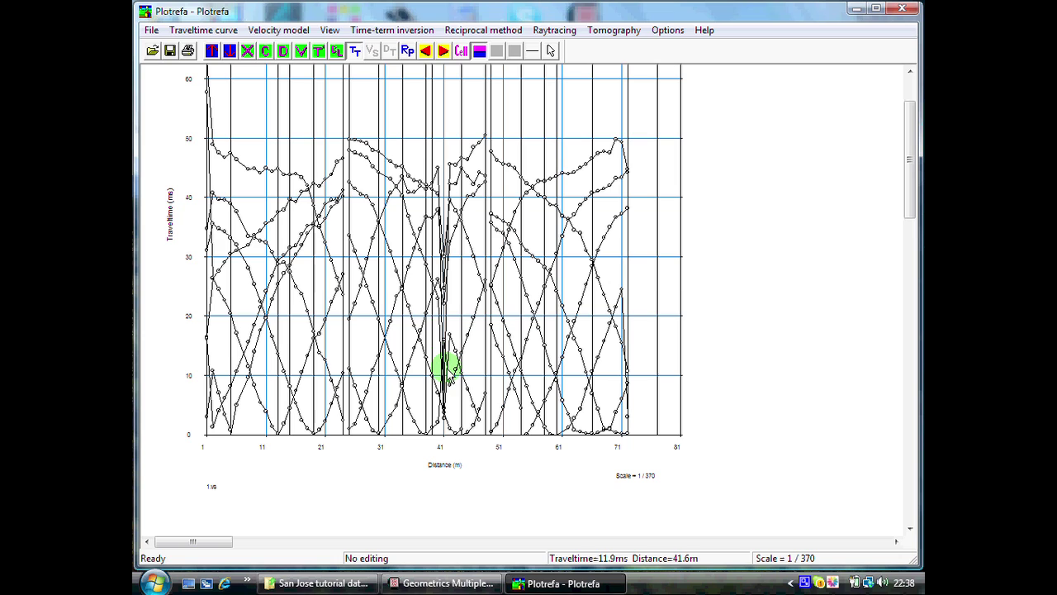
Step: Delete the outlying traveltime points at about 41 m that break the otherwise smooth curves
left_click(212, 31)
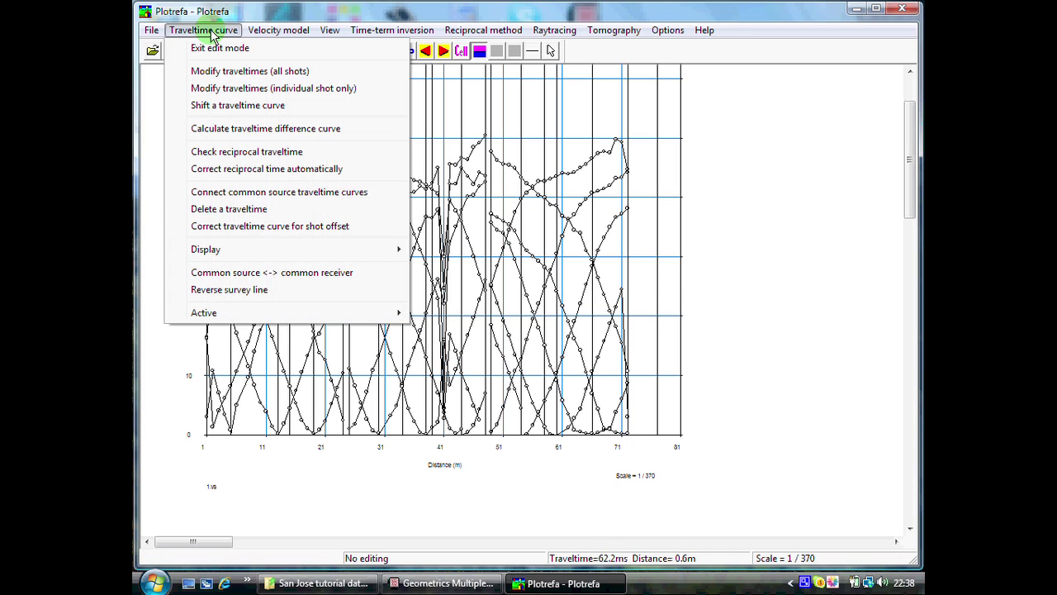
left_click(265, 213)
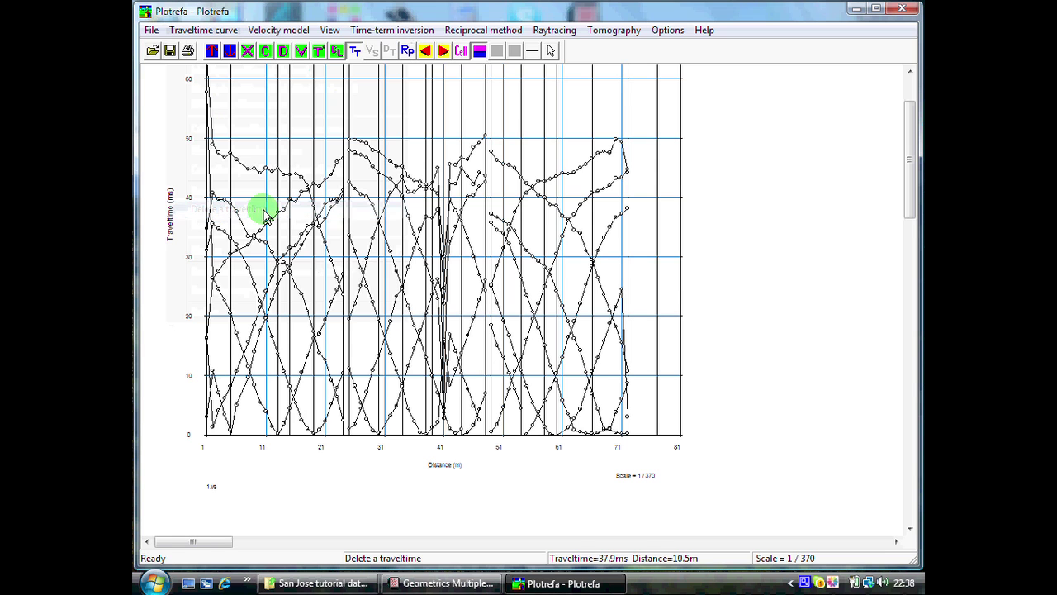
left_click(211, 51)
left_click(212, 51)
left_click(212, 51)
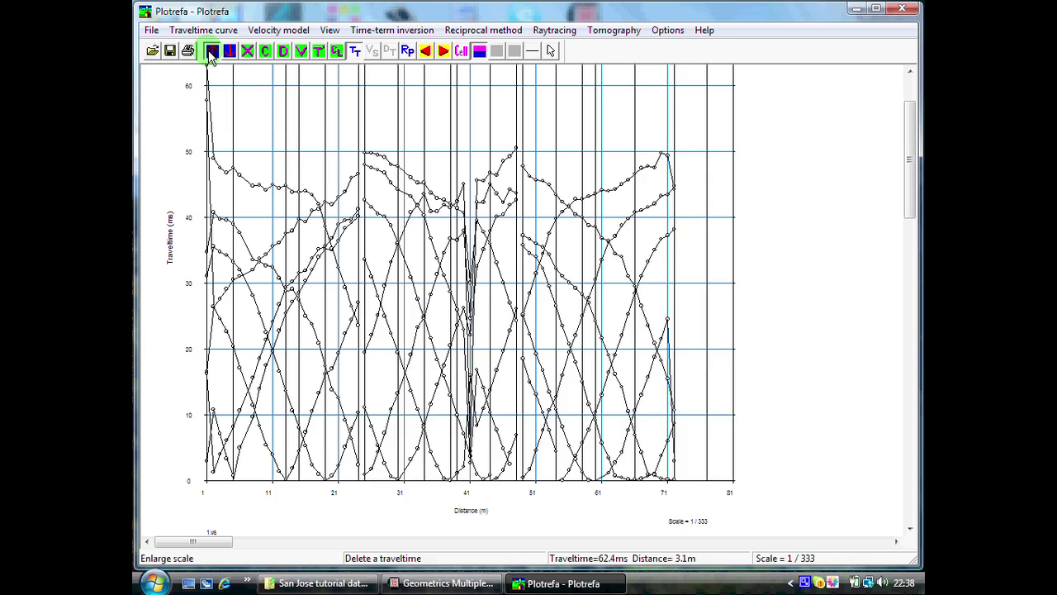
left_click(211, 51)
left_click(212, 51)
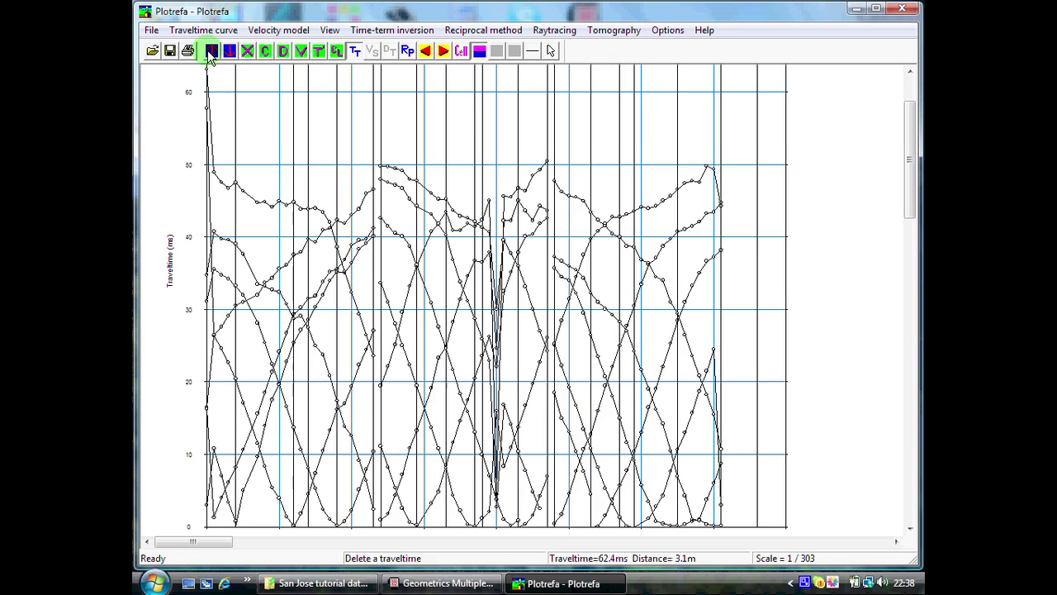
left_click(496, 307)
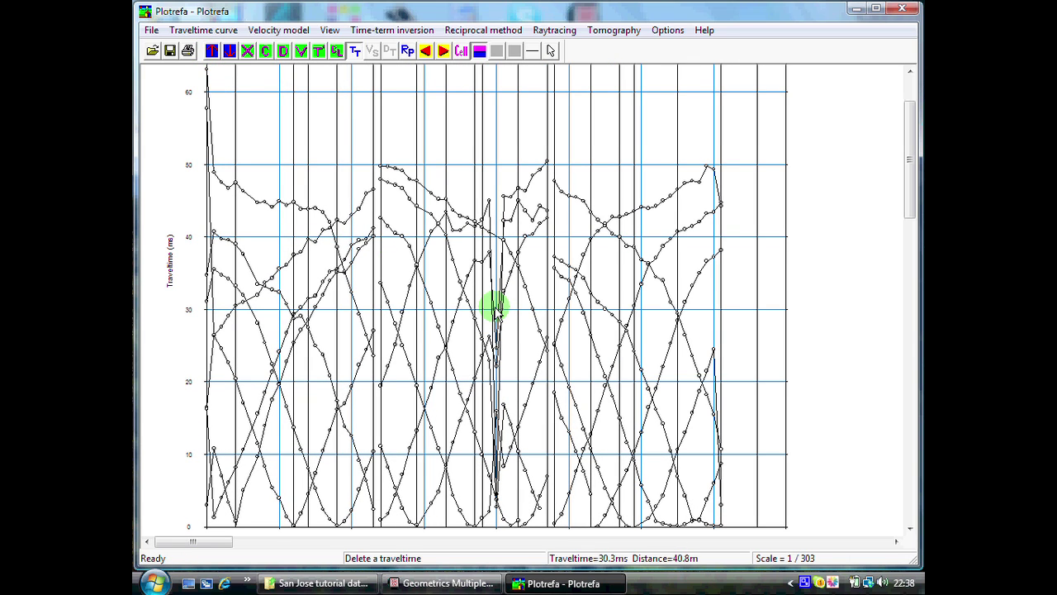
left_click(494, 349)
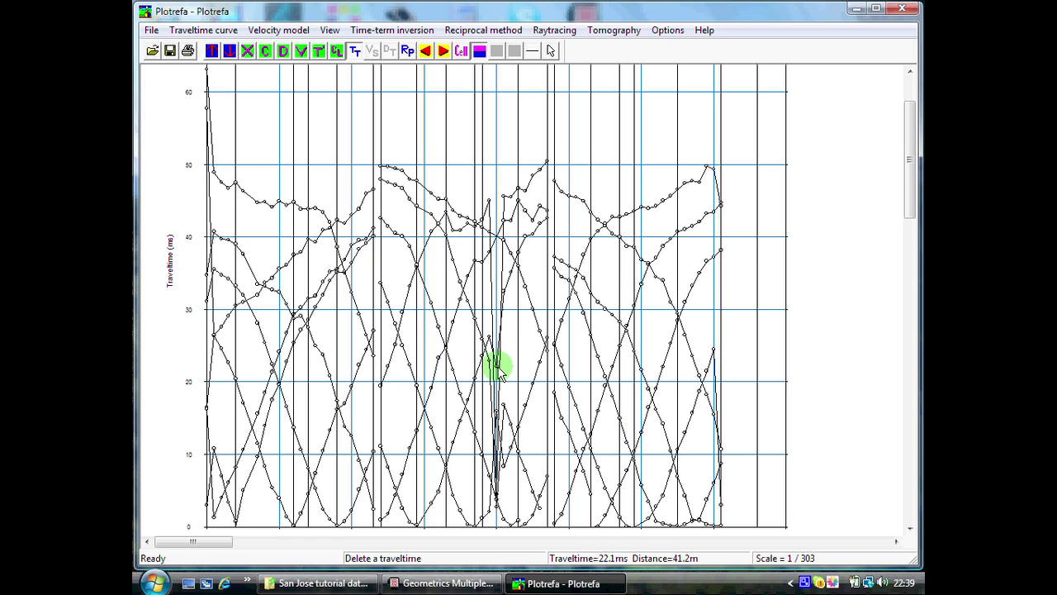
left_click(495, 497)
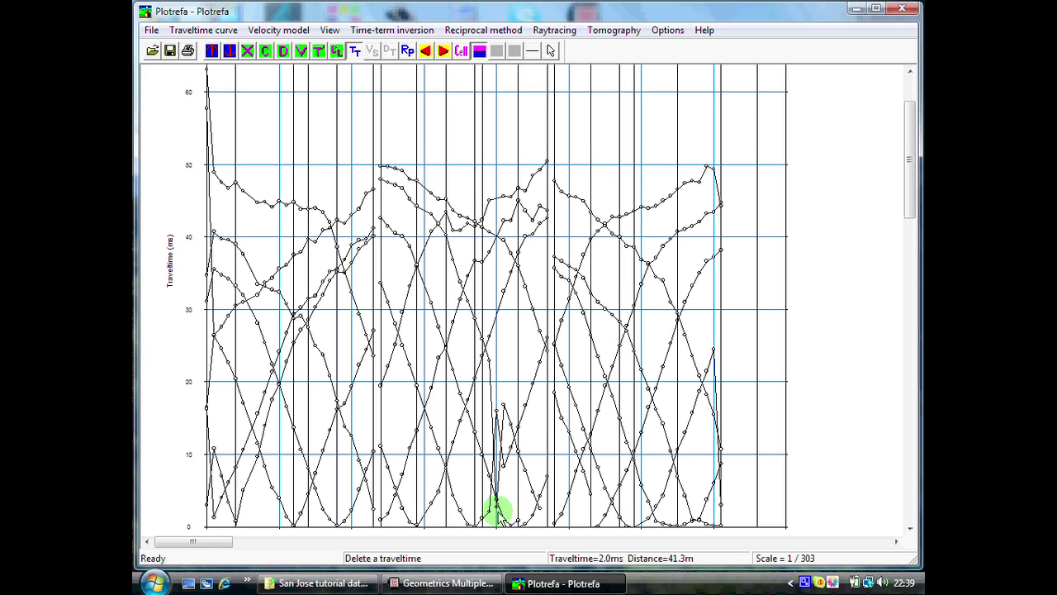
left_click(497, 508)
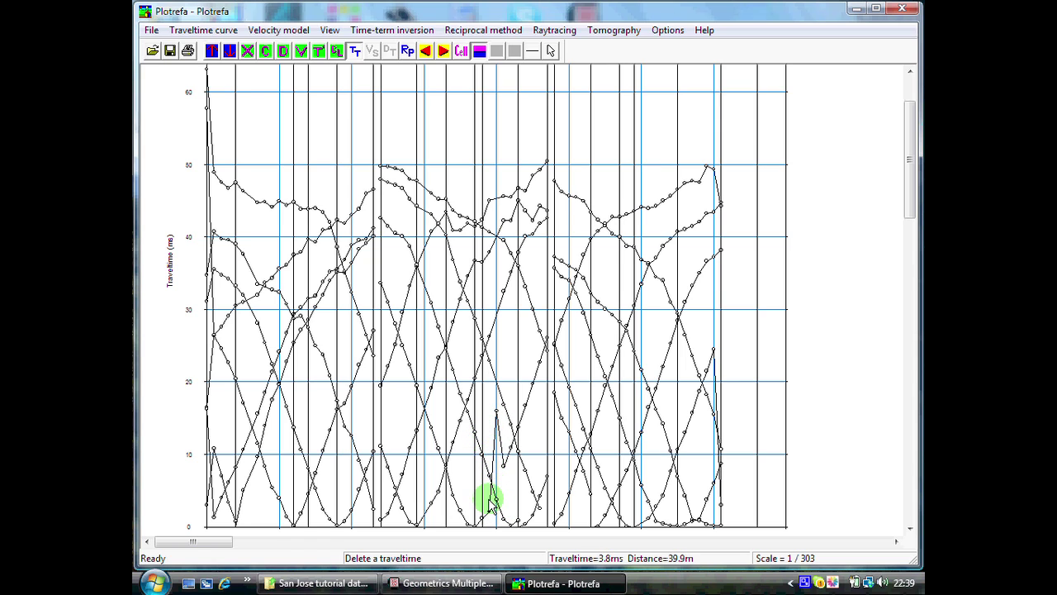
left_click(495, 412)
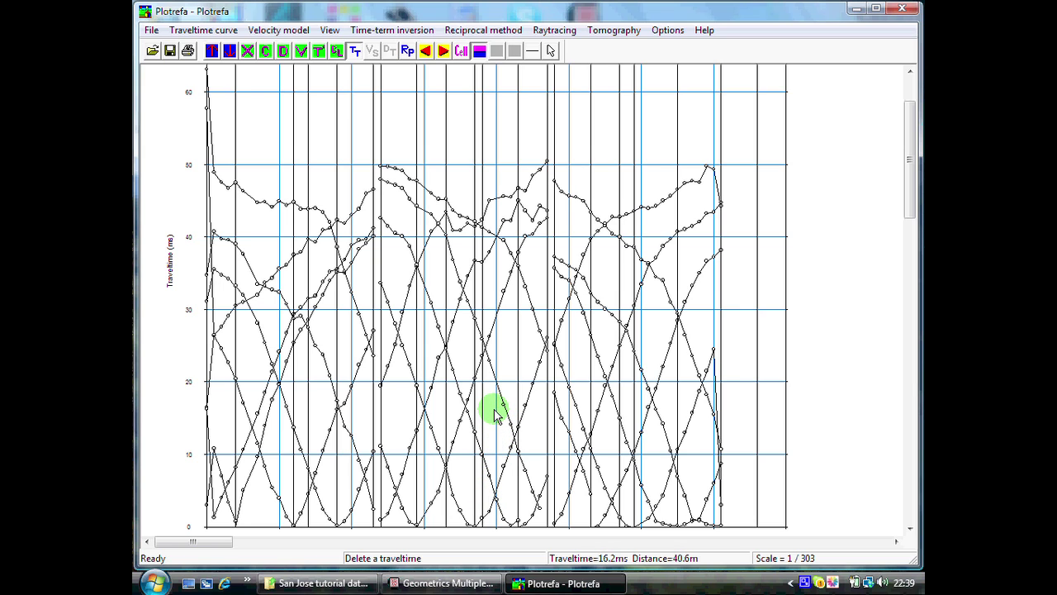
Step: Delete the outlying traveltime points at the start of the line, at about 1 m
left_click(208, 76)
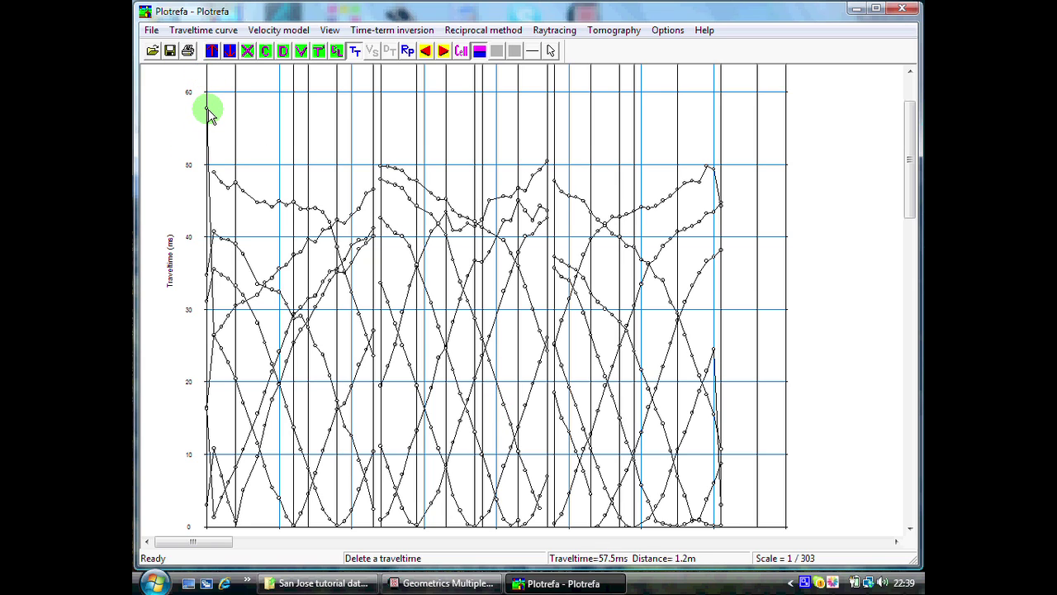
left_click(208, 111)
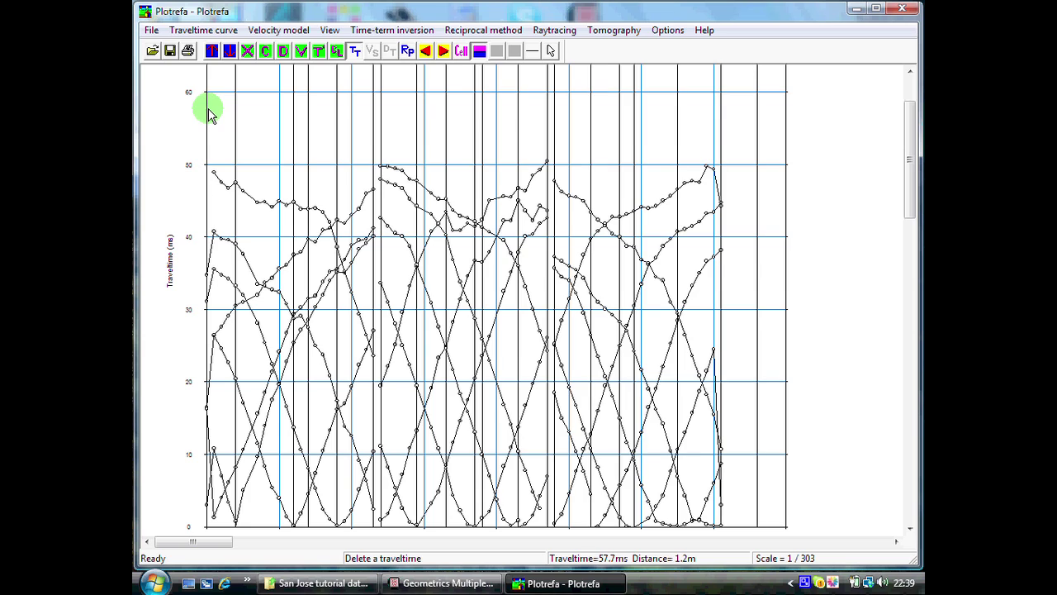
left_click(209, 271)
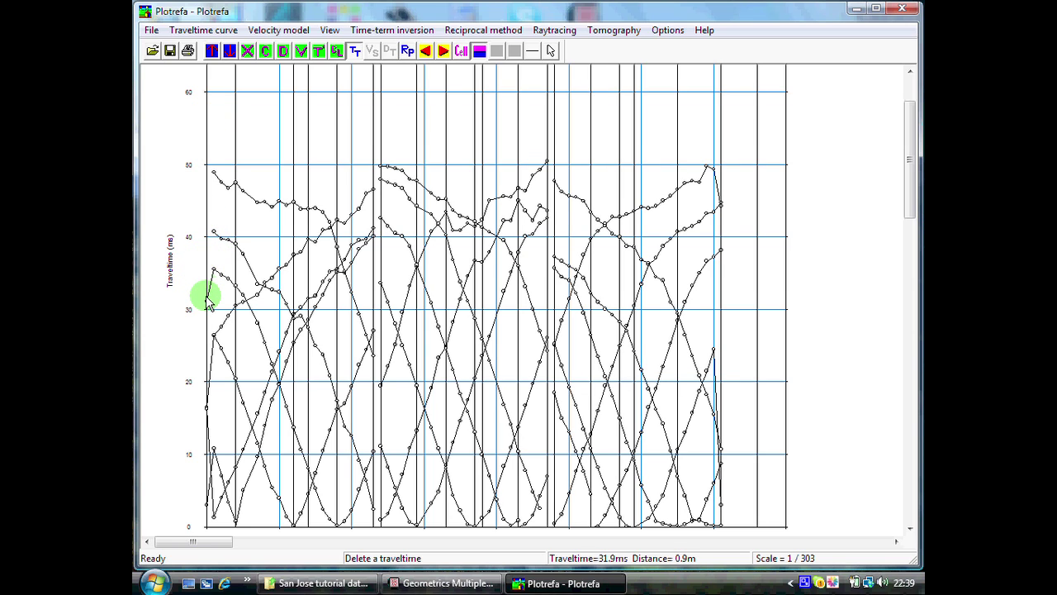
left_click(207, 299)
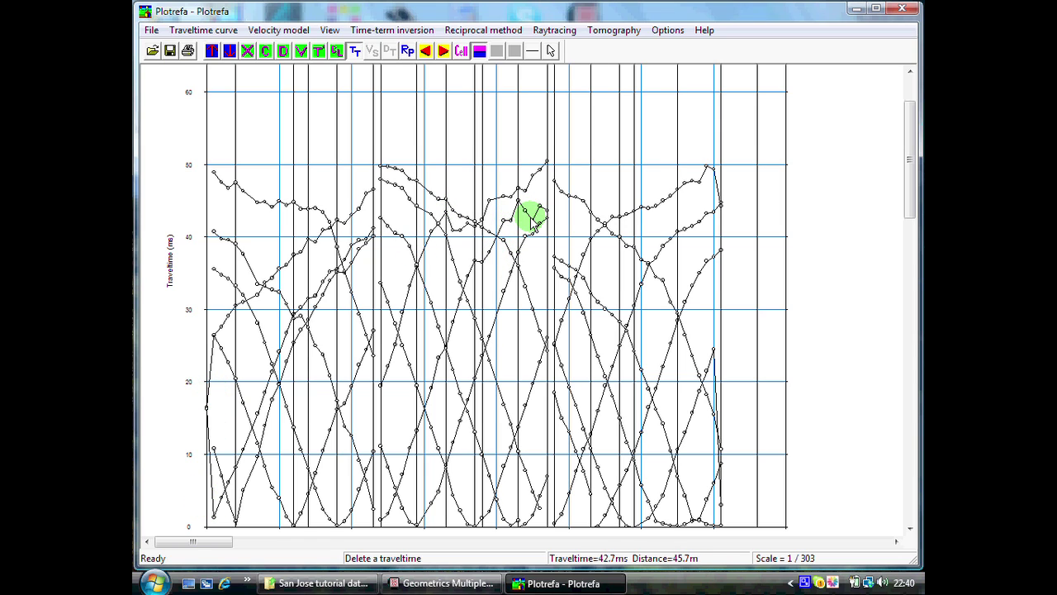
Step: Delete the outlying traveltime points near 46 m and at the far end of the line, at about 72 m
left_click(533, 220)
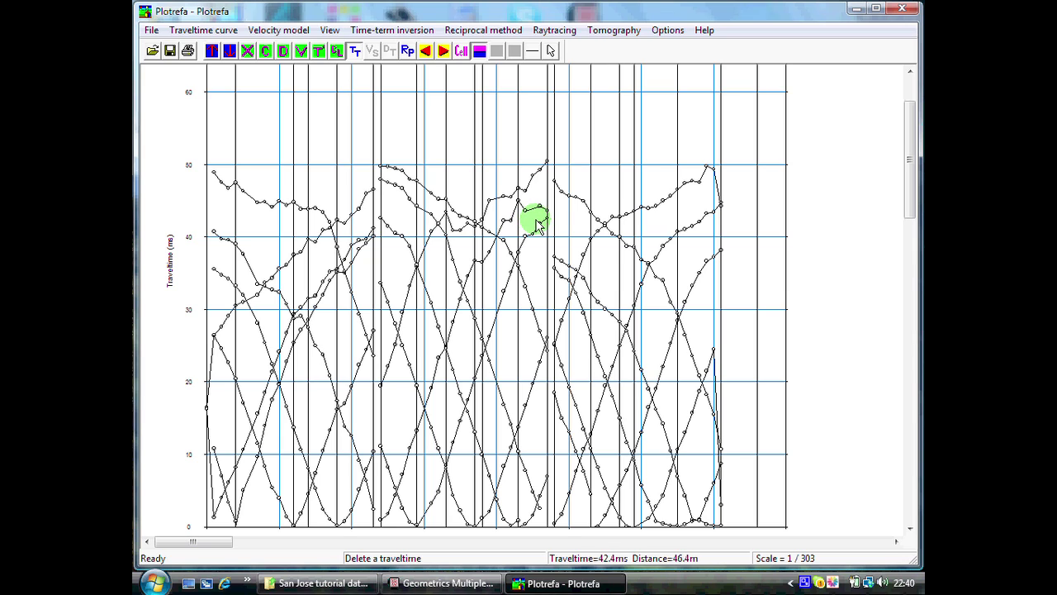
left_click(719, 207)
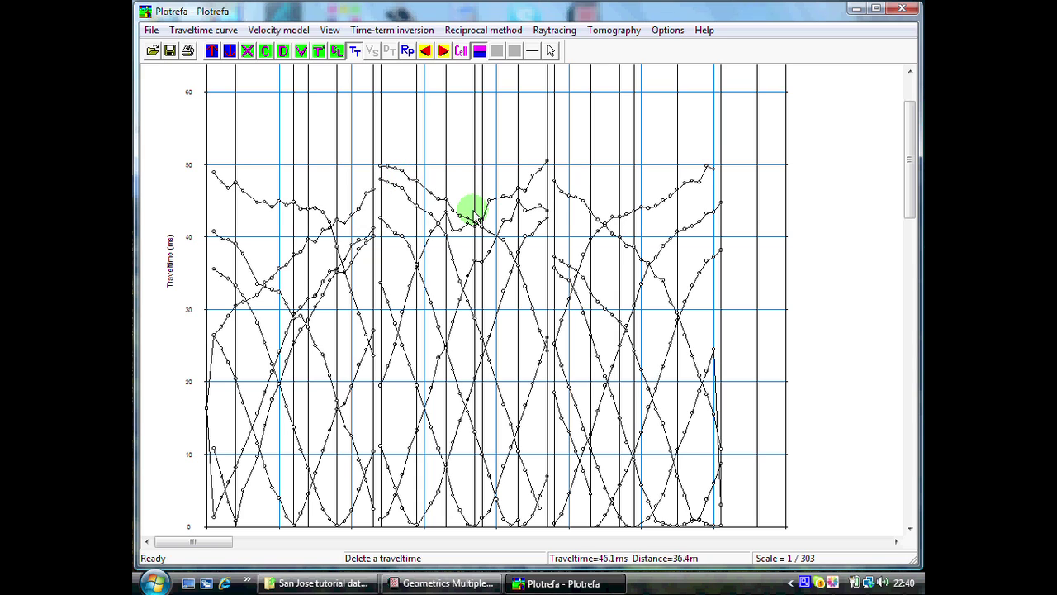
left_click(720, 505)
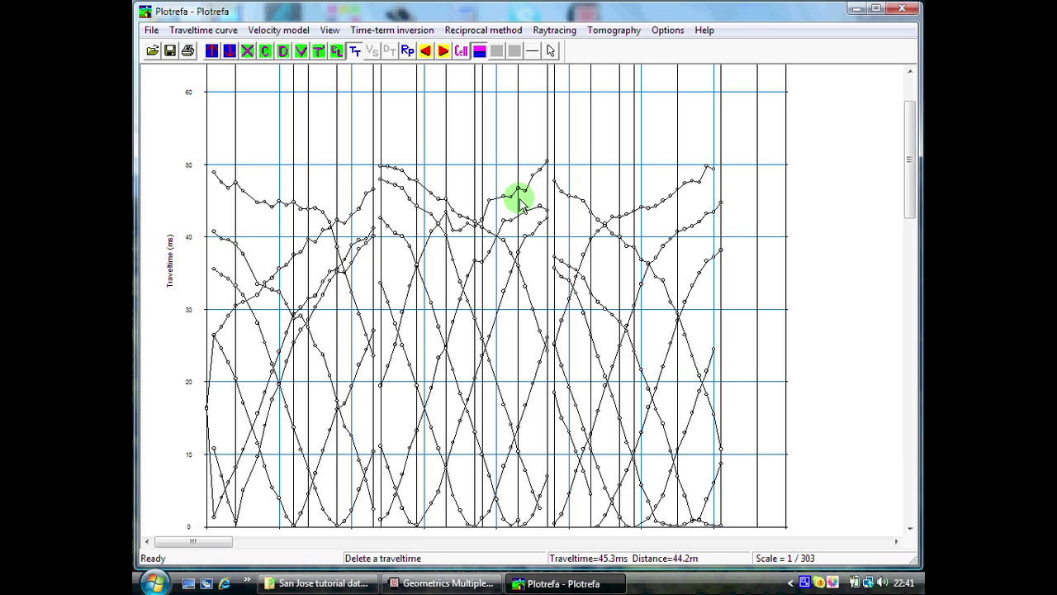
Step: Assign the layer 2 arrivals by marking the slope-break point on each long-offset traveltime curve along the line
left_click(382, 31)
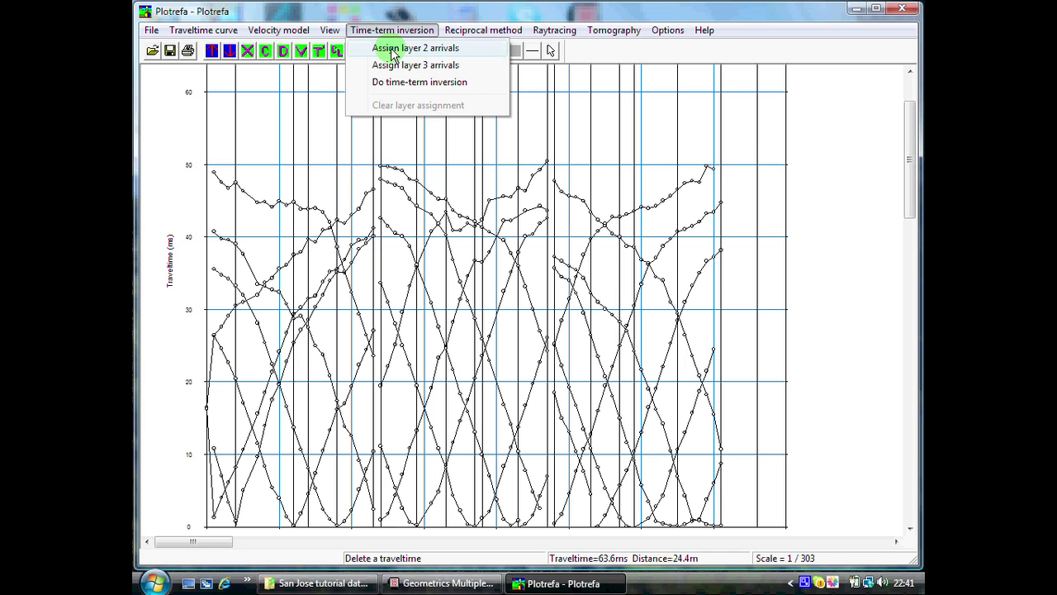
left_click(393, 50)
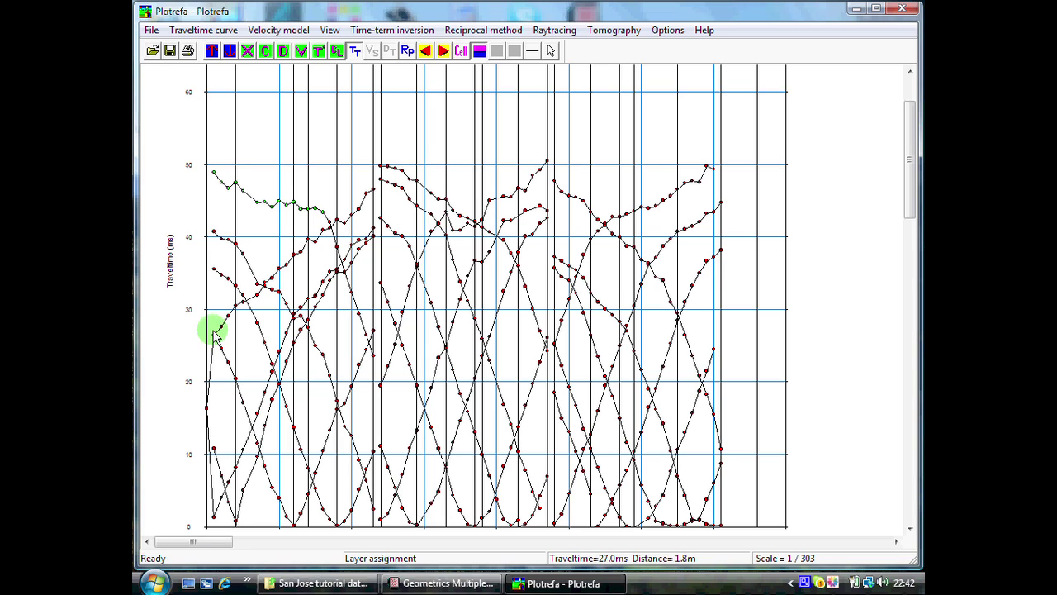
left_click(237, 286)
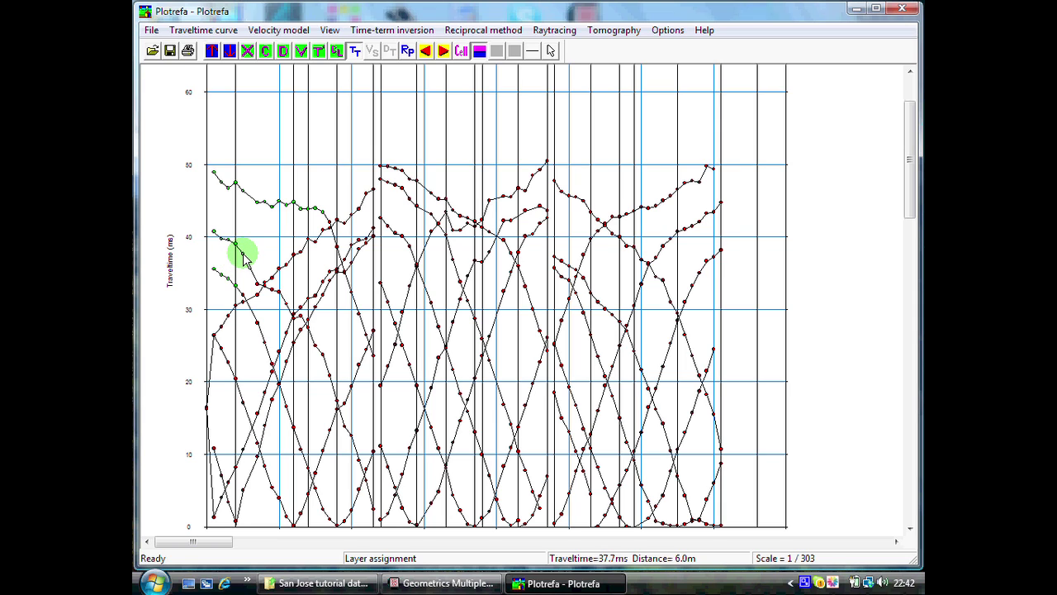
left_click(400, 237)
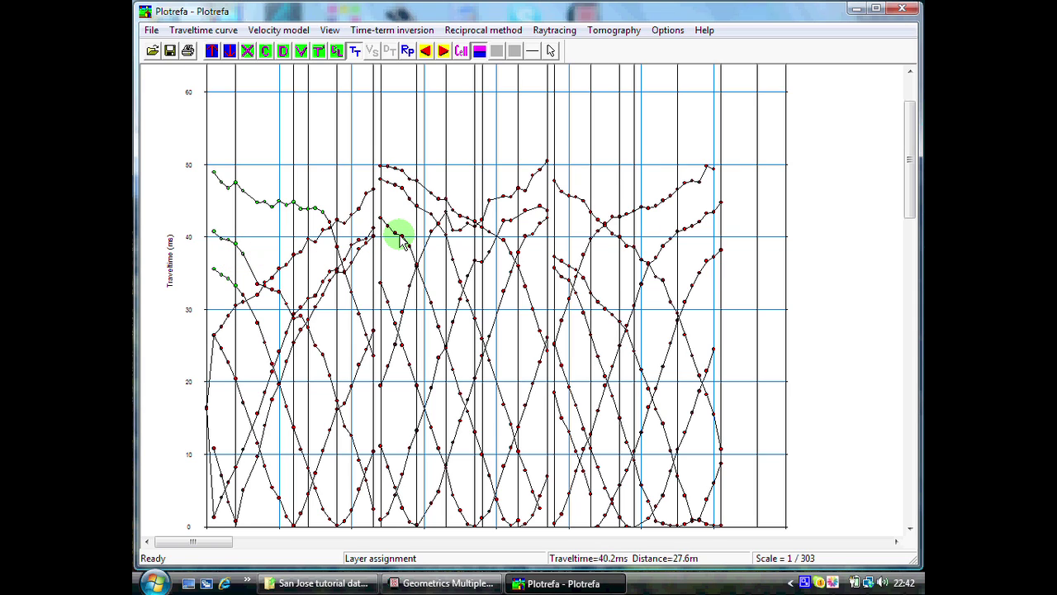
left_click(402, 239)
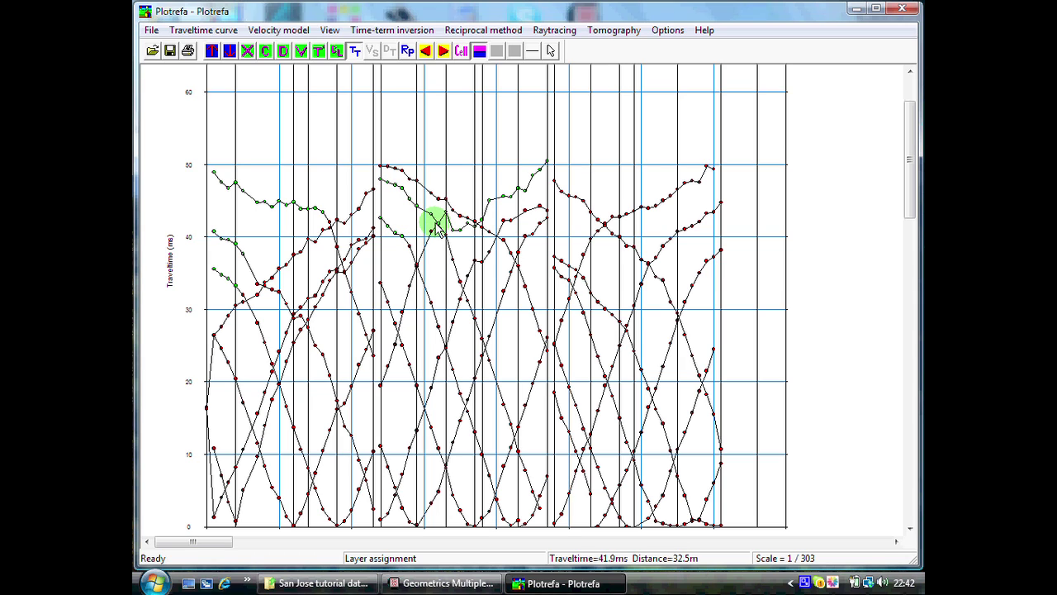
left_click(502, 239)
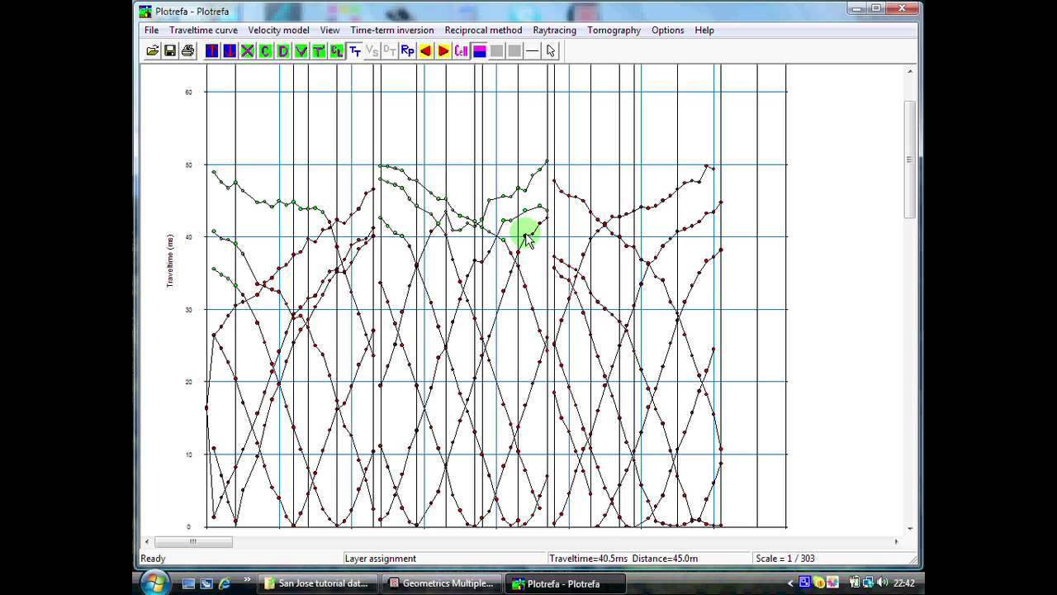
left_click(600, 235)
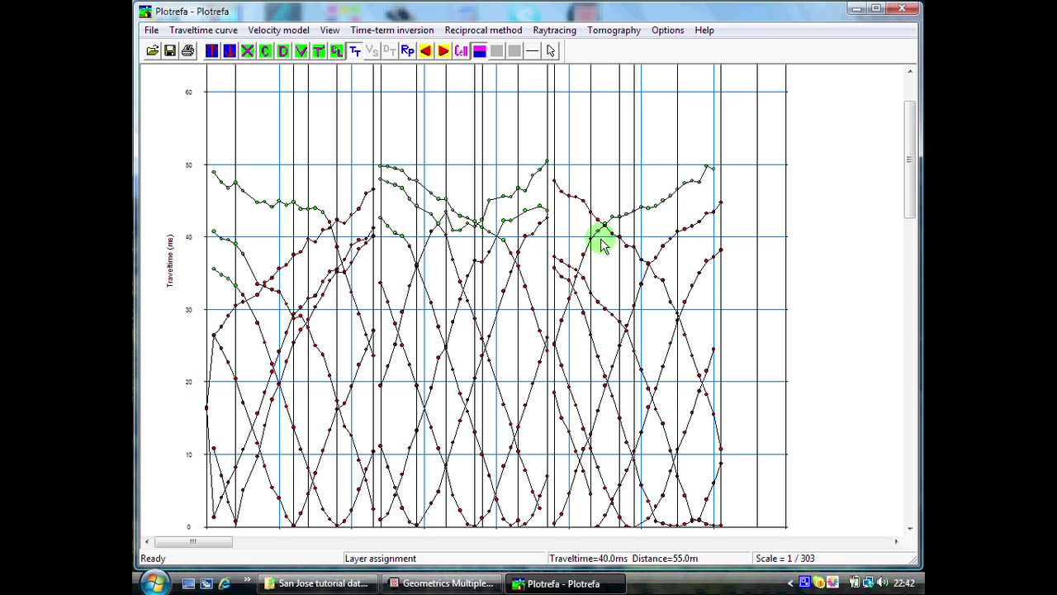
left_click(648, 265)
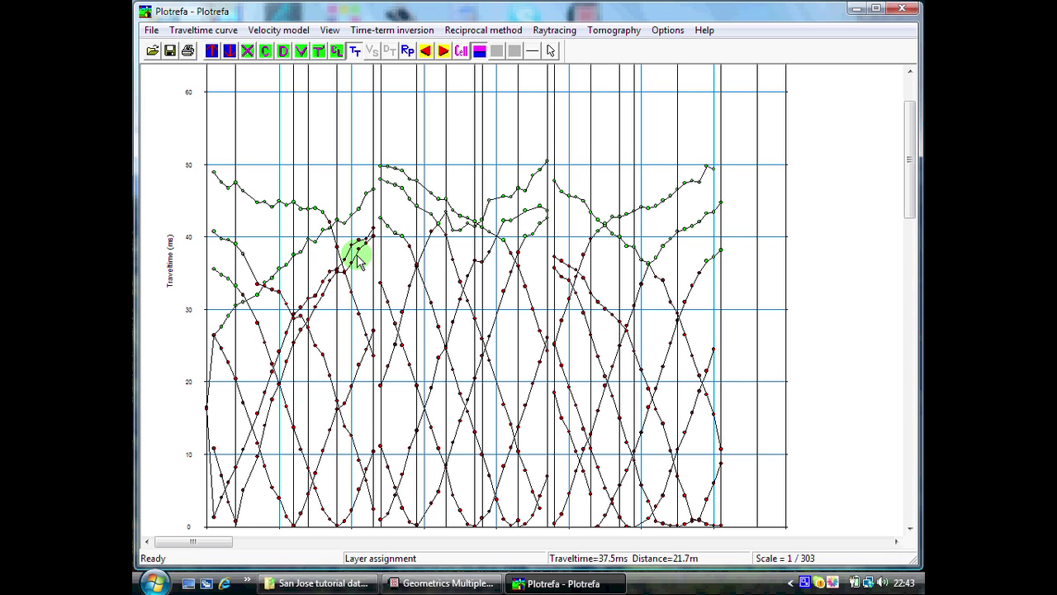
left_click(583, 277)
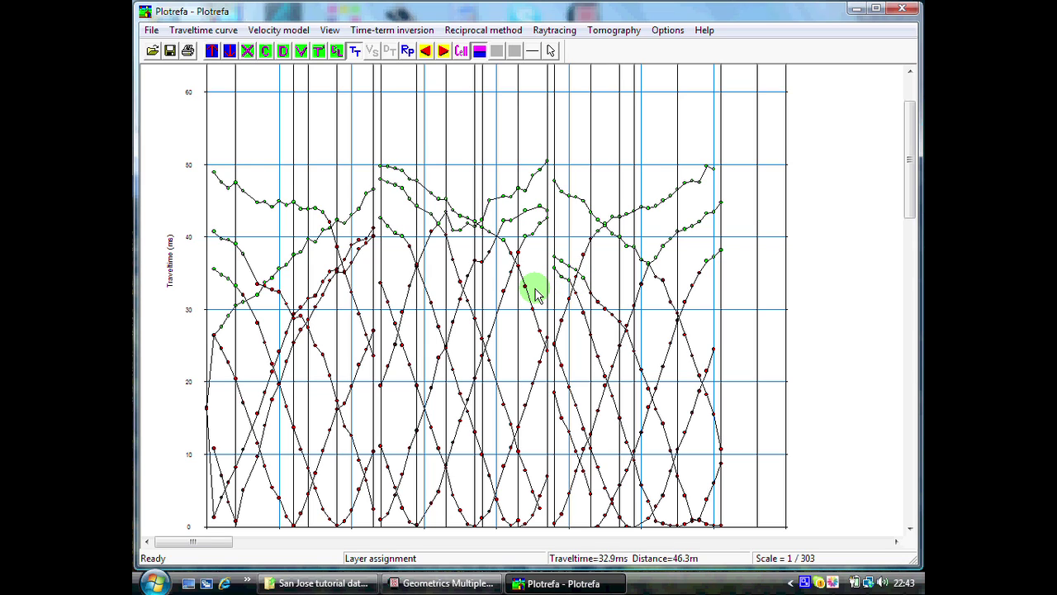
Step: Run the time-term inversion with topography read from the "top line elevations" elevation data file in the San Jose tutorial dataset folder
left_click(388, 39)
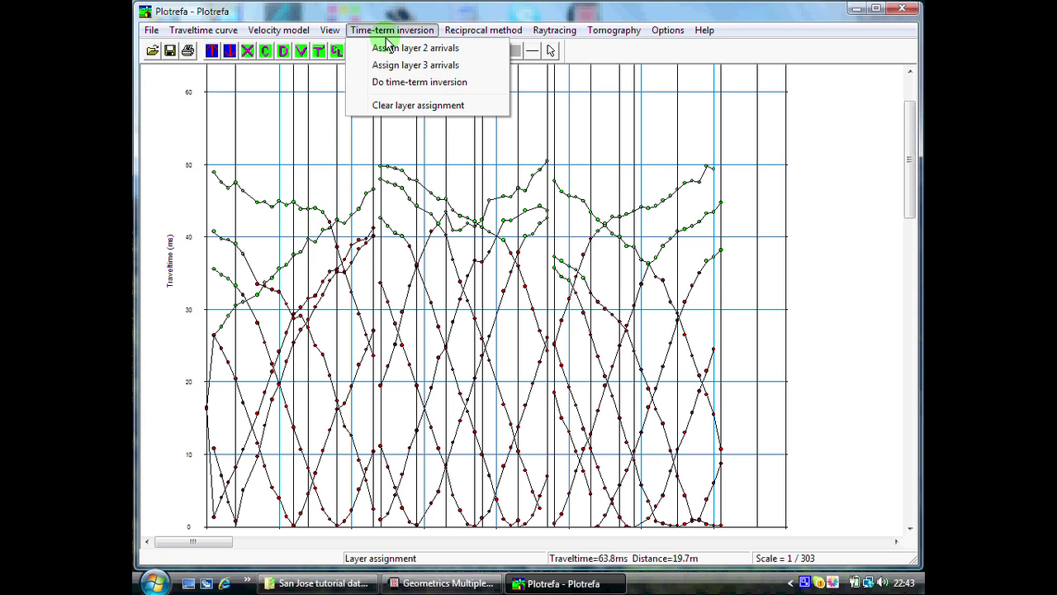
left_click(413, 82)
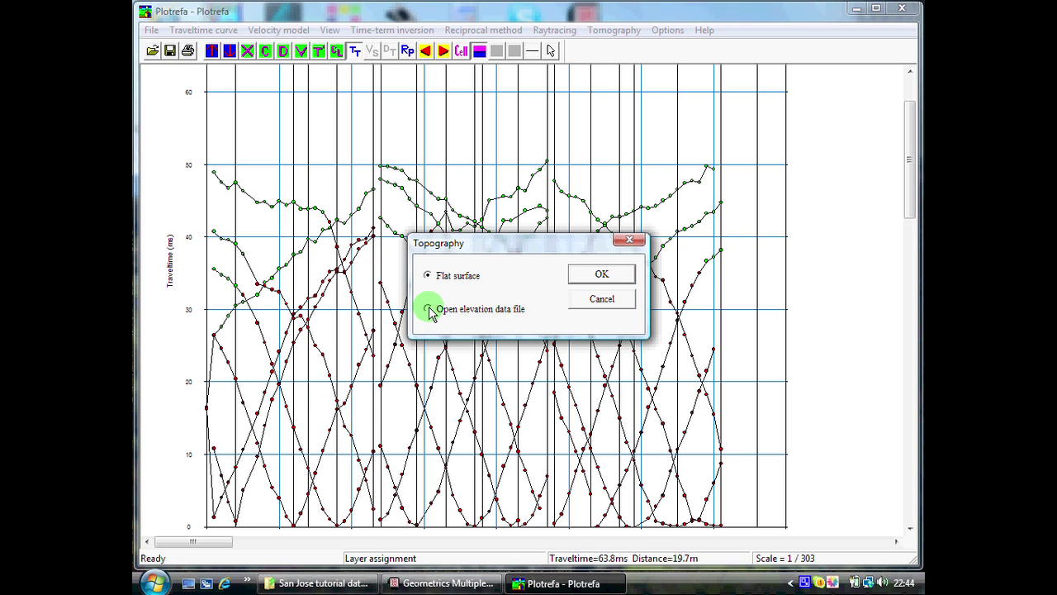
left_click(590, 276)
left_click_drag(733, 230, 734, 327)
left_click(446, 385)
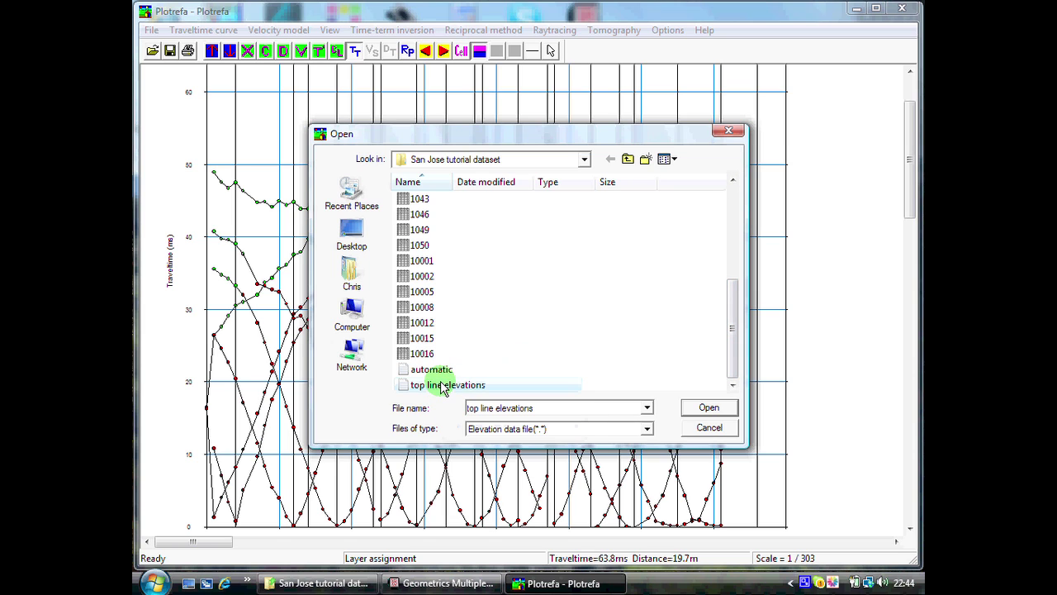
left_click(692, 408)
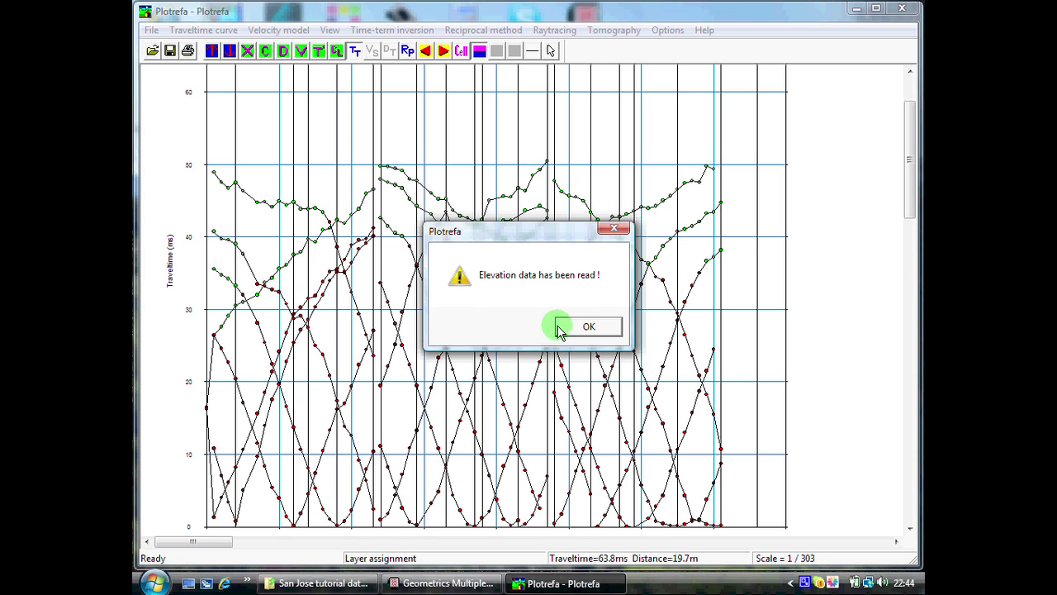
left_click(588, 327)
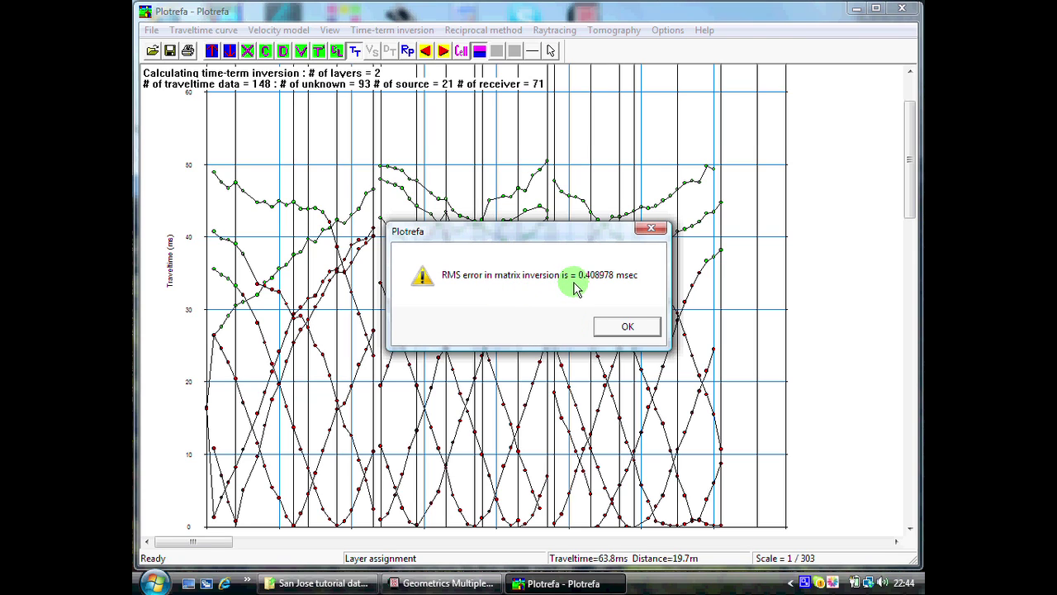
left_click(619, 326)
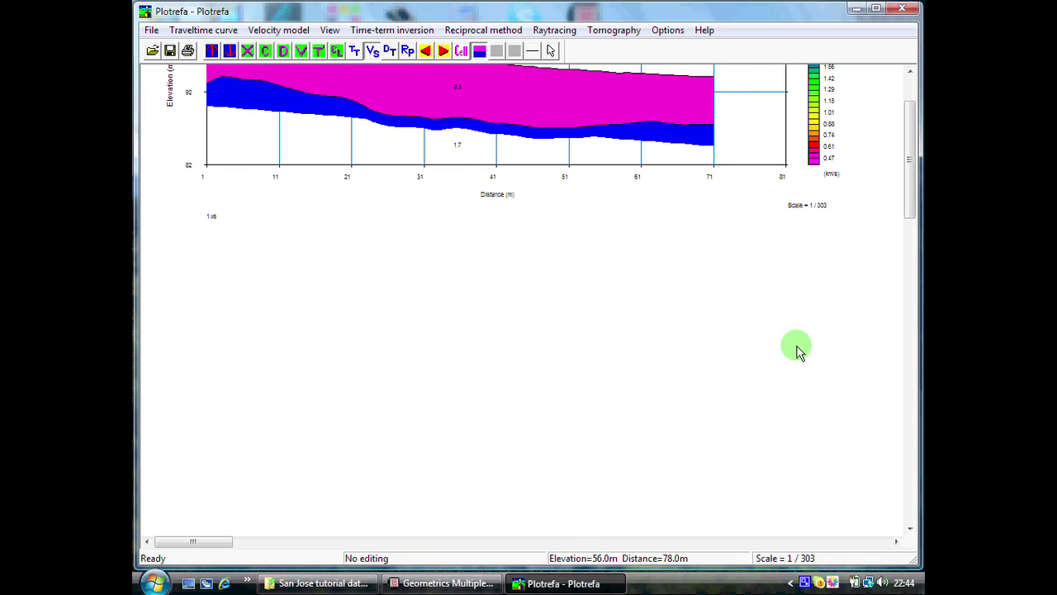
left_click_drag(914, 193, 903, 149)
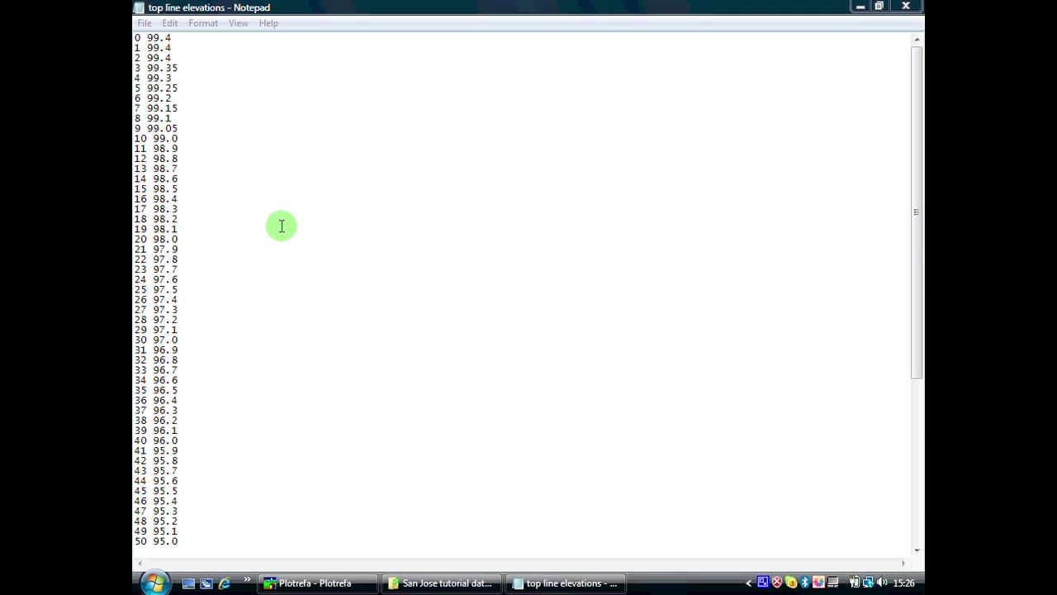
Step: Examine the distance and elevation pairs in the "top line elevations" text file in Notepad, from the start to the end of the line
left_click_drag(911, 228, 888, 136)
left_click_drag(134, 38, 144, 47)
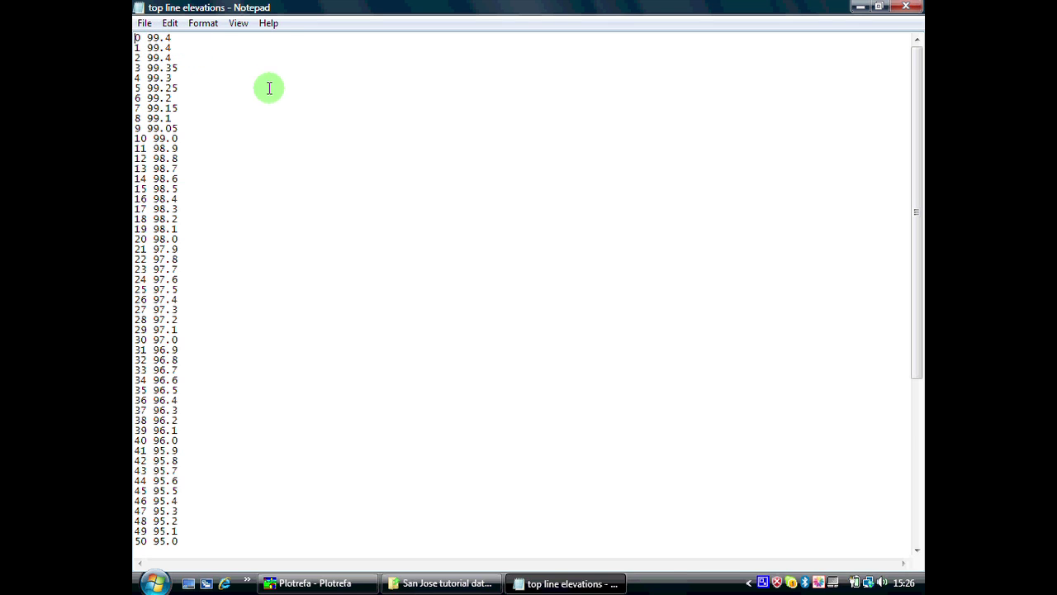
left_click_drag(922, 165, 921, 318)
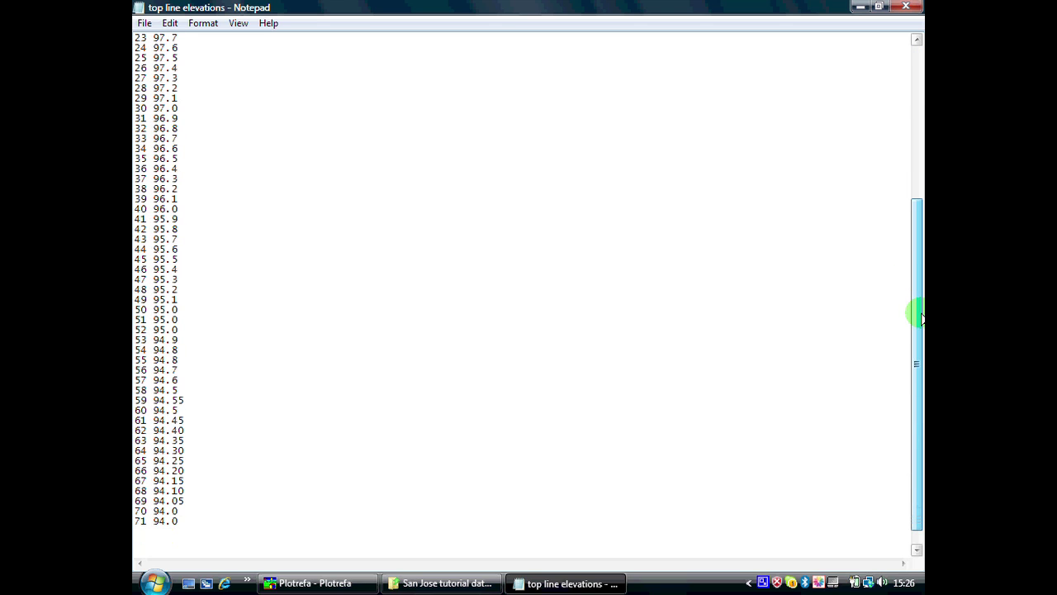